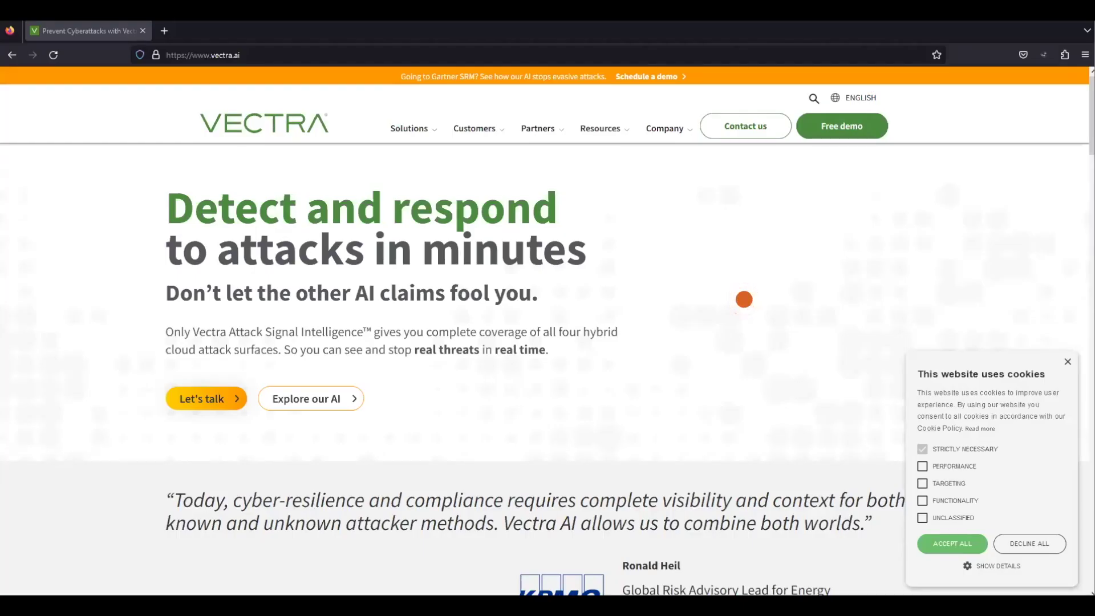
Open the Vectra support site, search for "pairing physical sensor", and open the Pairing Physical Sensors article.
mouse_move(498, 132)
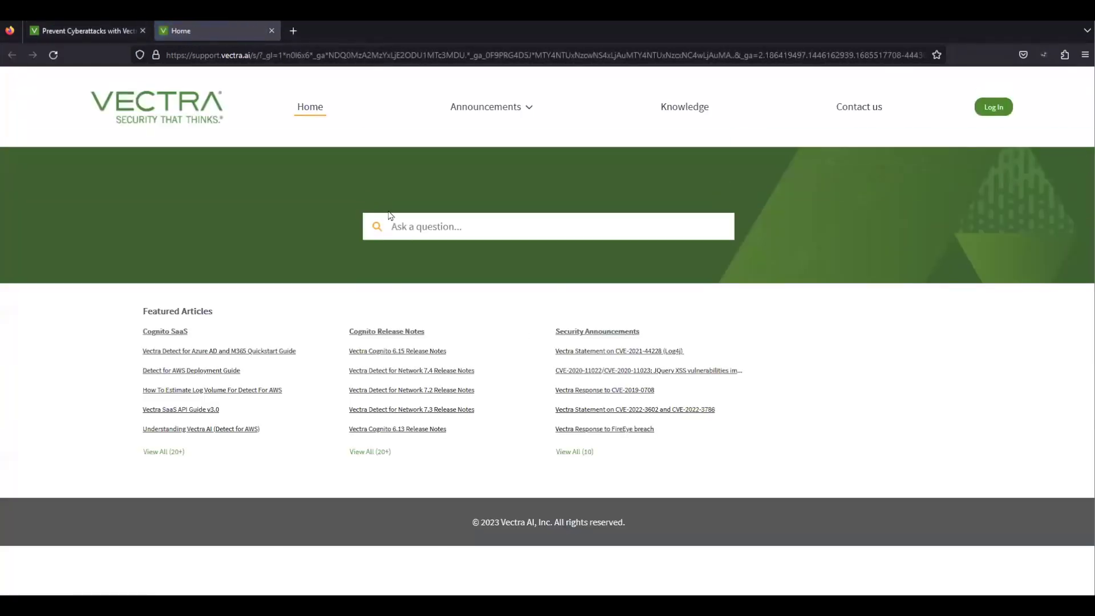
click(428, 222)
text(pairing physical sensor)
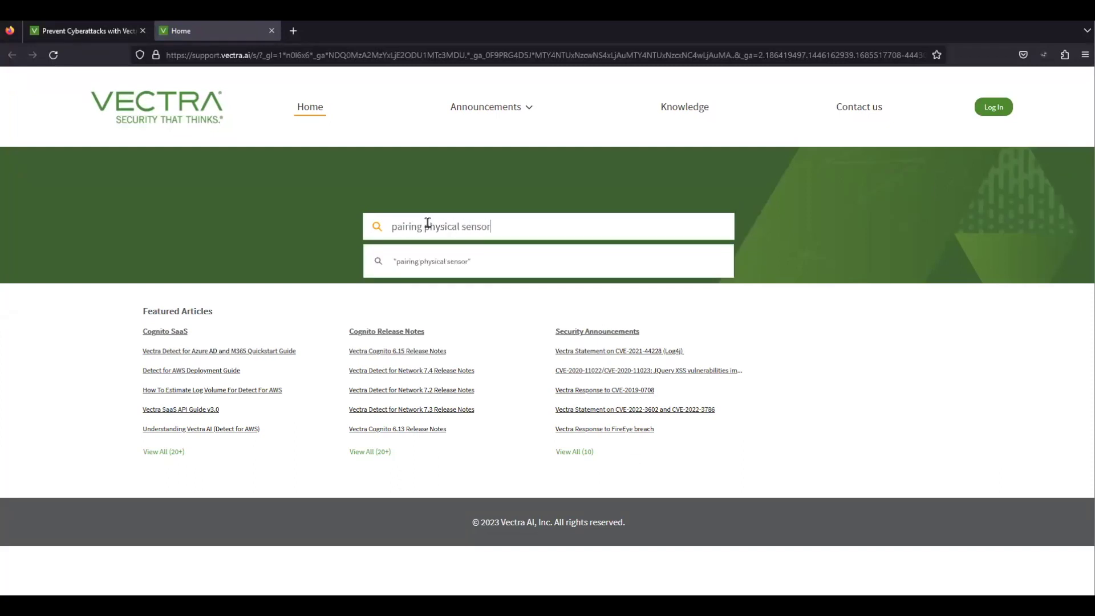
key(Return)
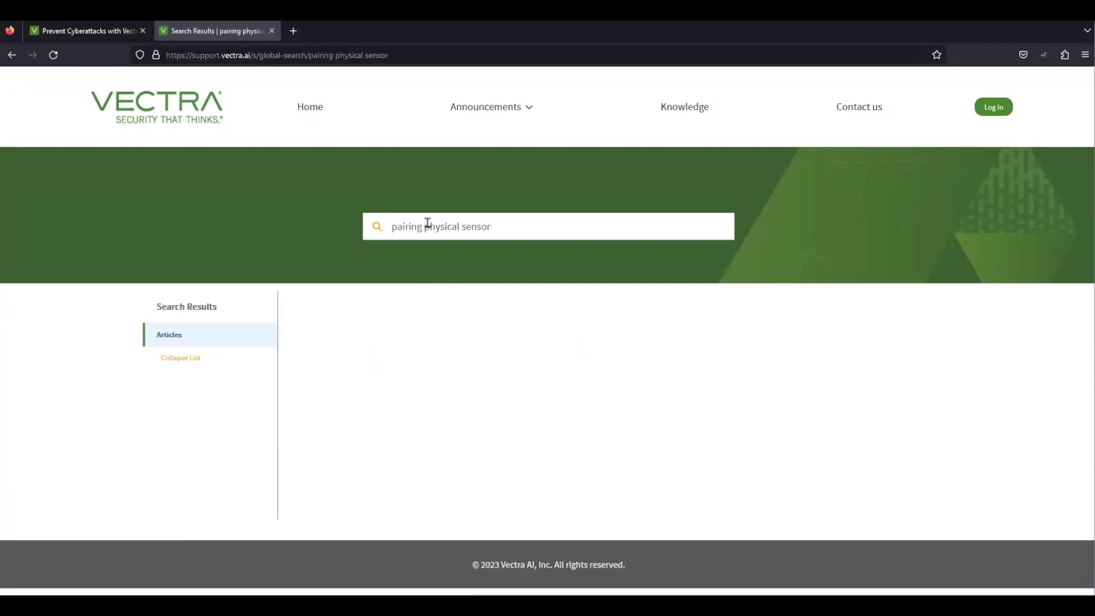
click(356, 352)
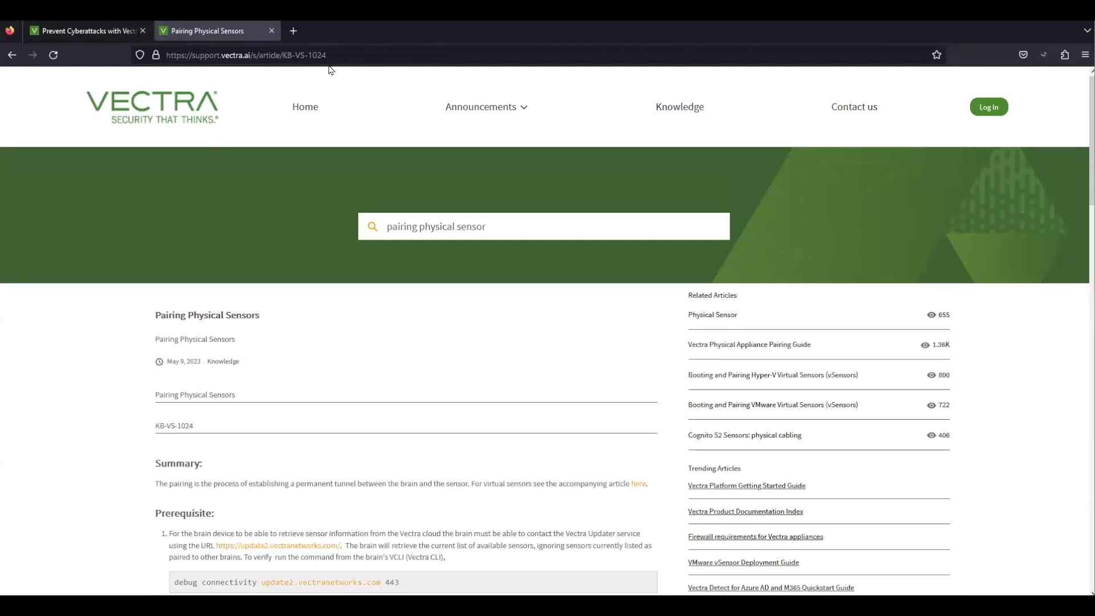
Read through the article's Prerequisite, Verification and Troubleshooting sections.
scroll(227, 349, down, 3)
drag(152, 337, 288, 341)
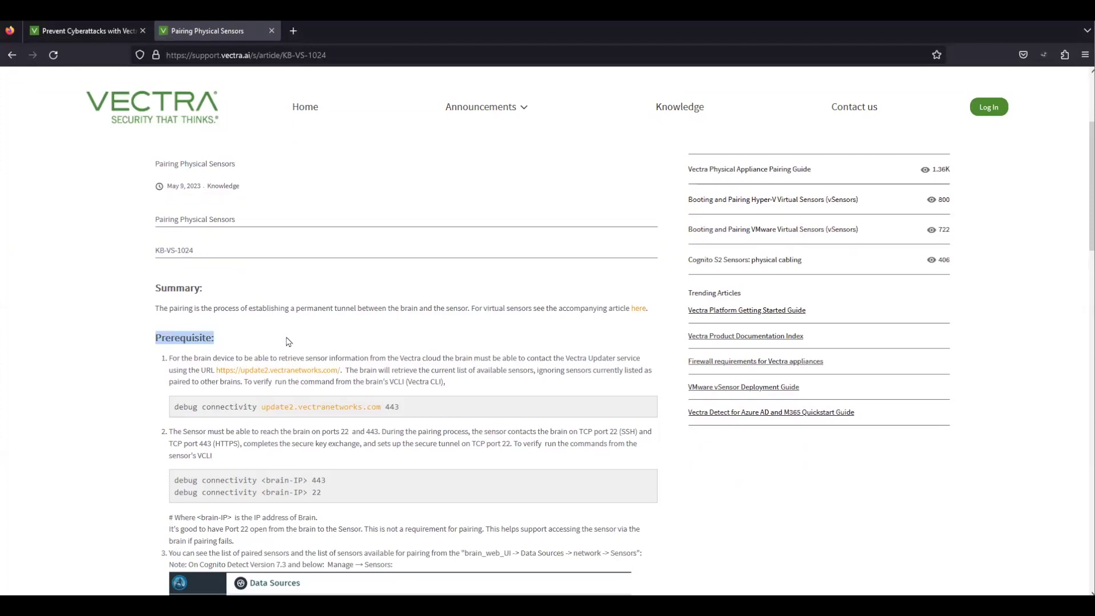
scroll(199, 384, down, 8)
scroll(199, 384, down, 10)
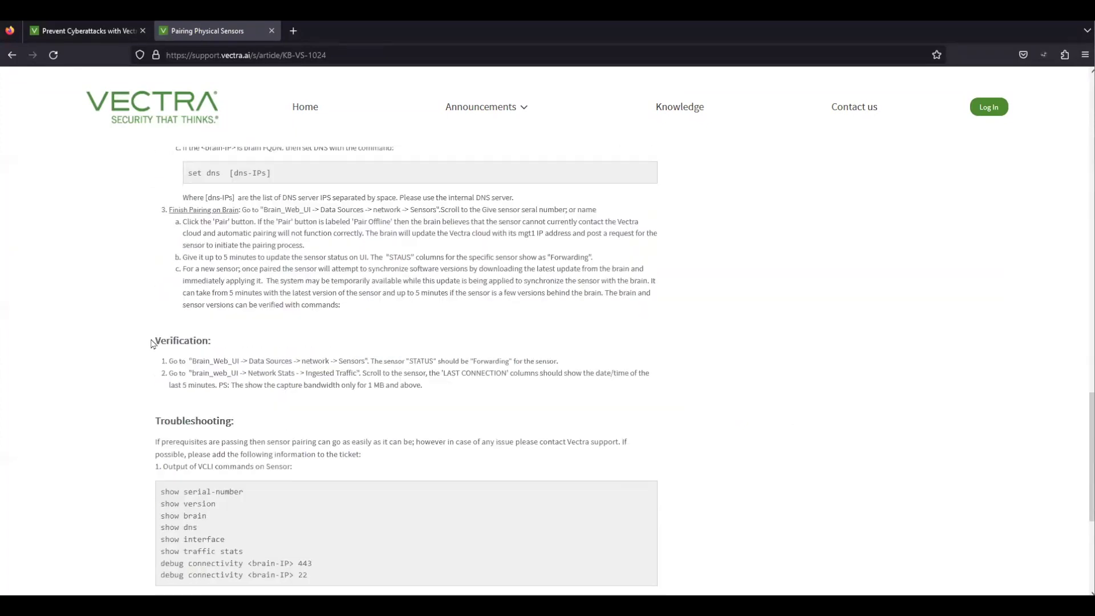
drag(153, 340, 210, 341)
drag(153, 421, 267, 420)
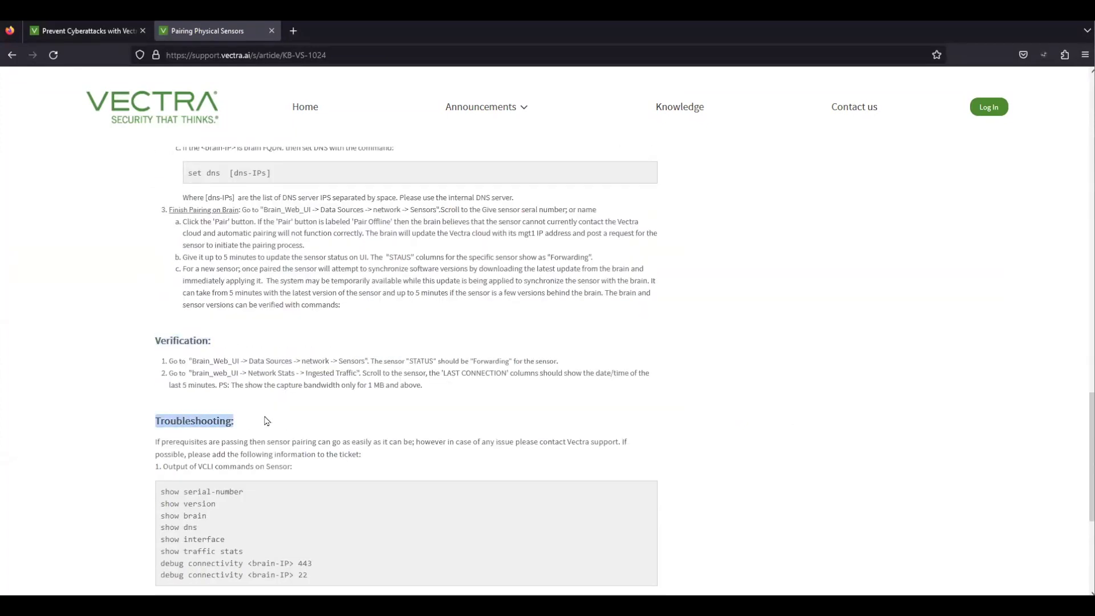
Open the brain's web interface in a new tab and check its management IP address under the network Brain Setup in Data Sources.
key(ctrl+t)
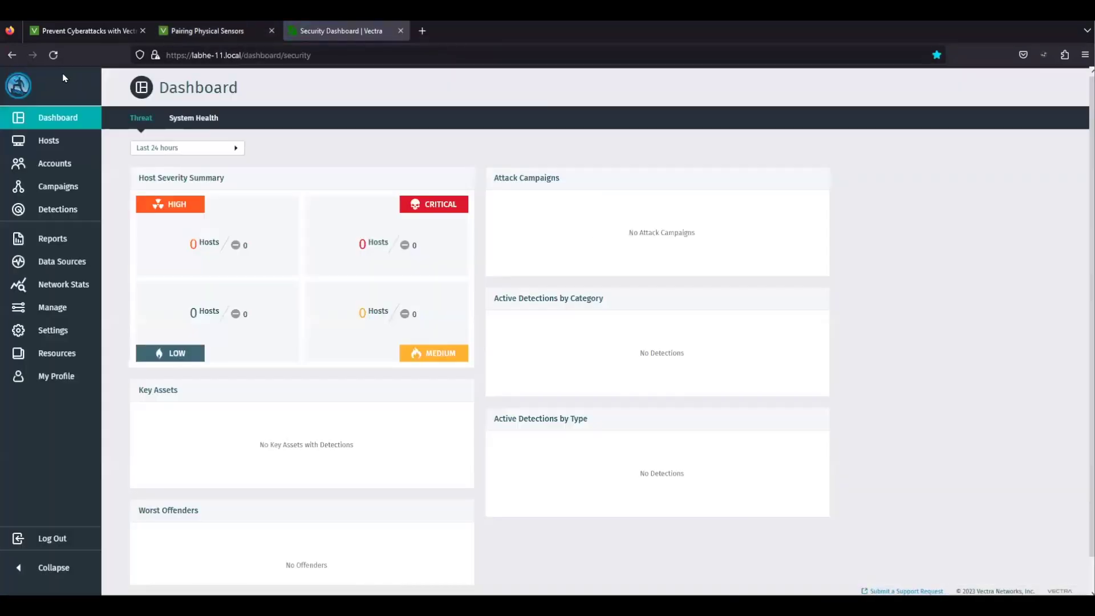
click(63, 264)
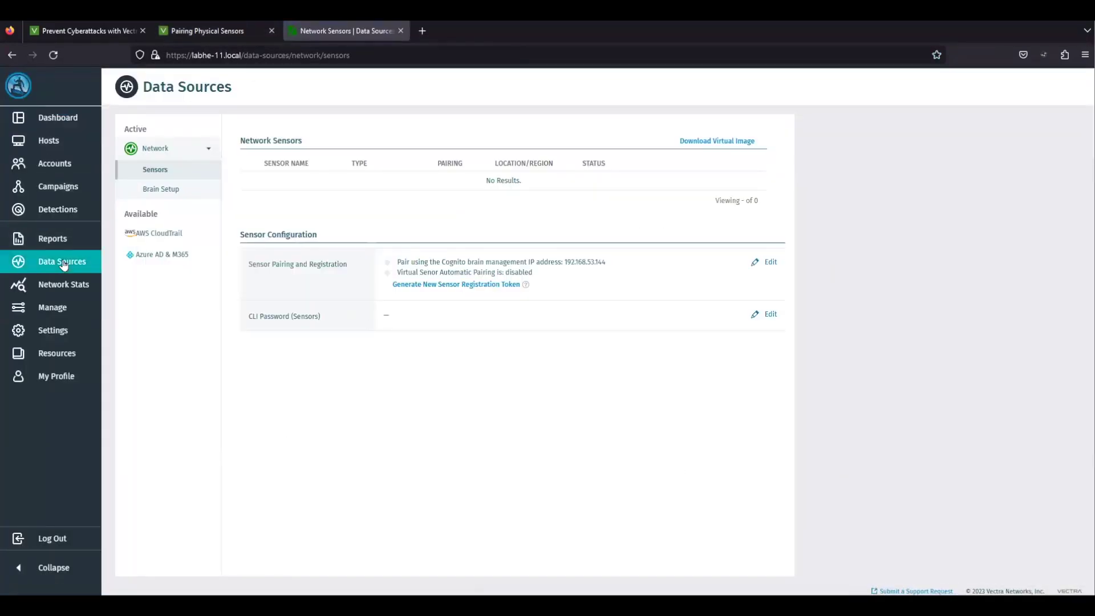
click(161, 189)
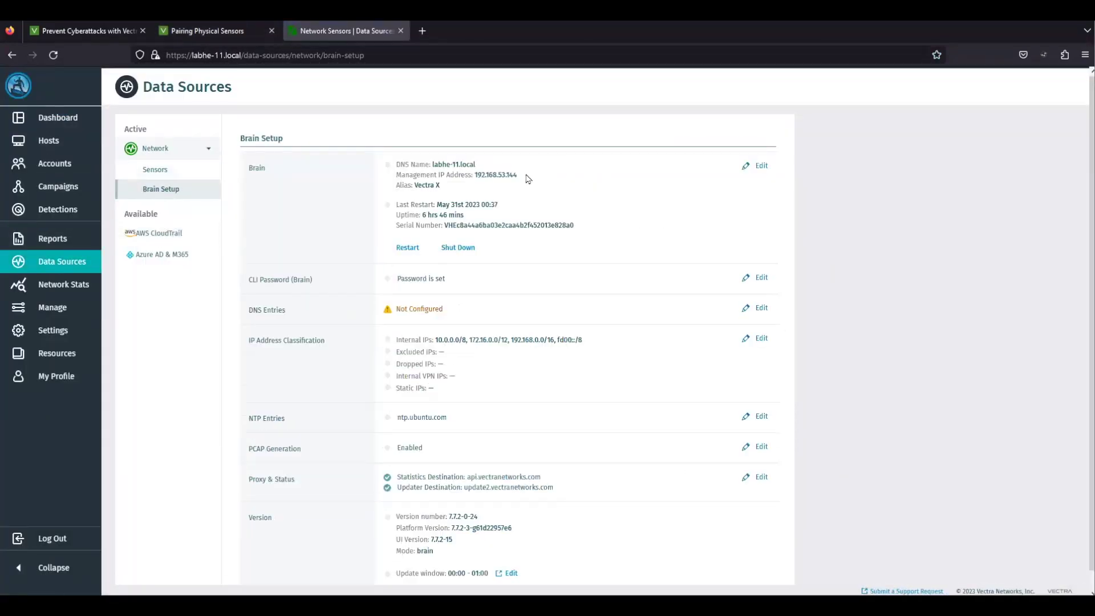
drag(525, 176, 461, 175)
Switch to the sensor's PuTTY session, log in as vectra with the account password, and run show interface.
key(alt+Tab)
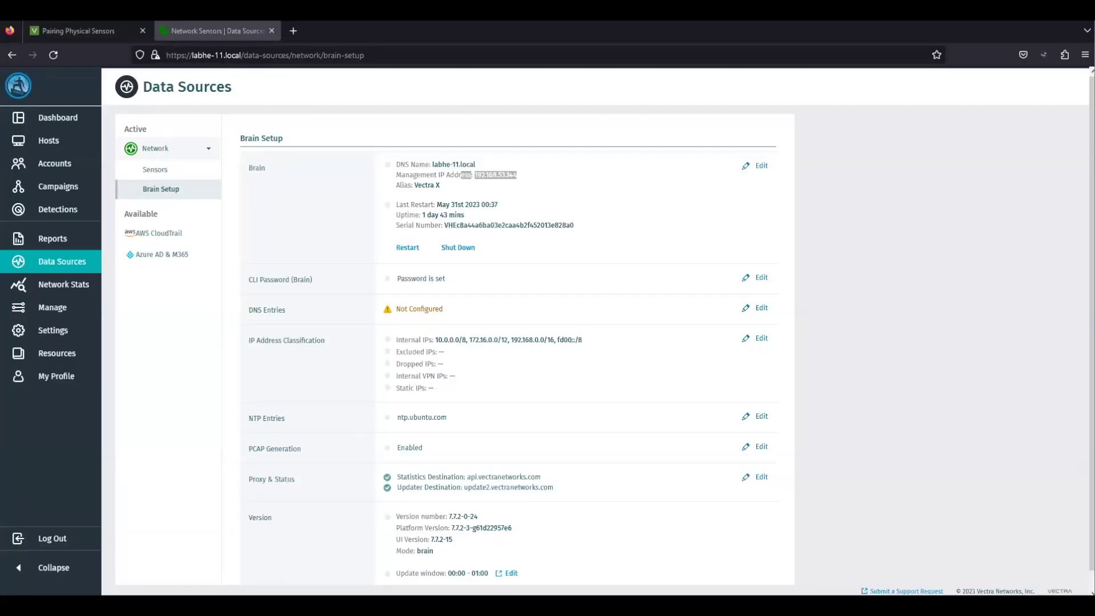
text(vectra)
key(Return)
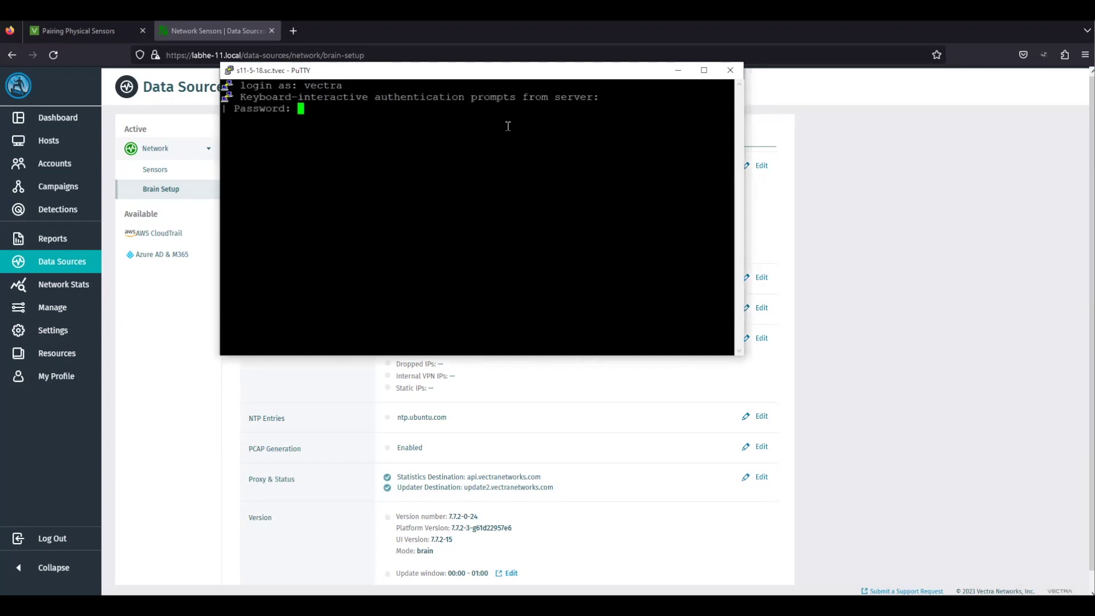
key(Return)
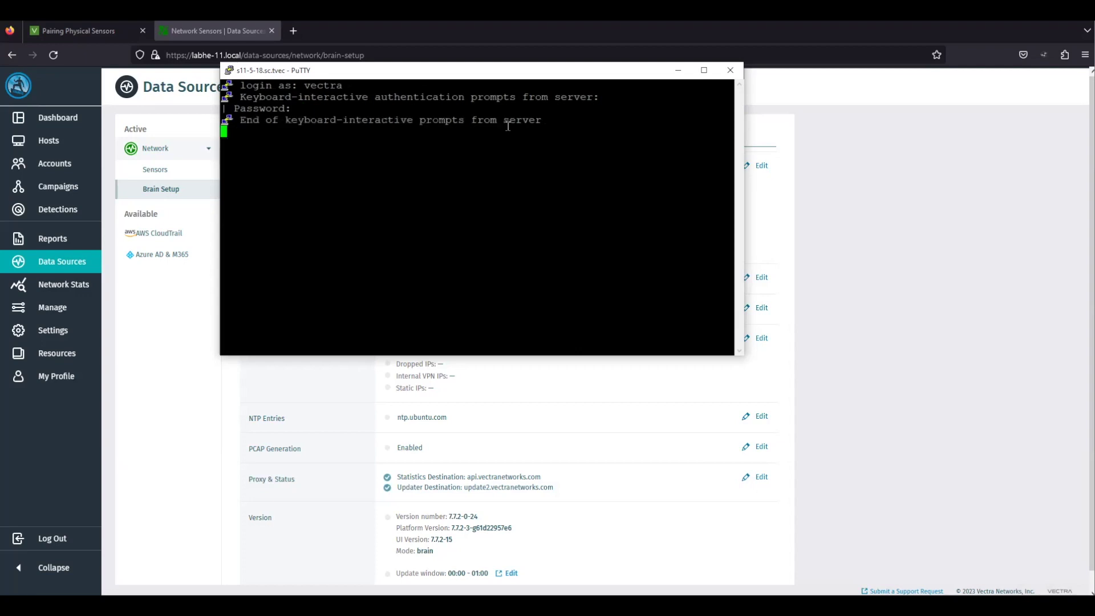
text(show interface)
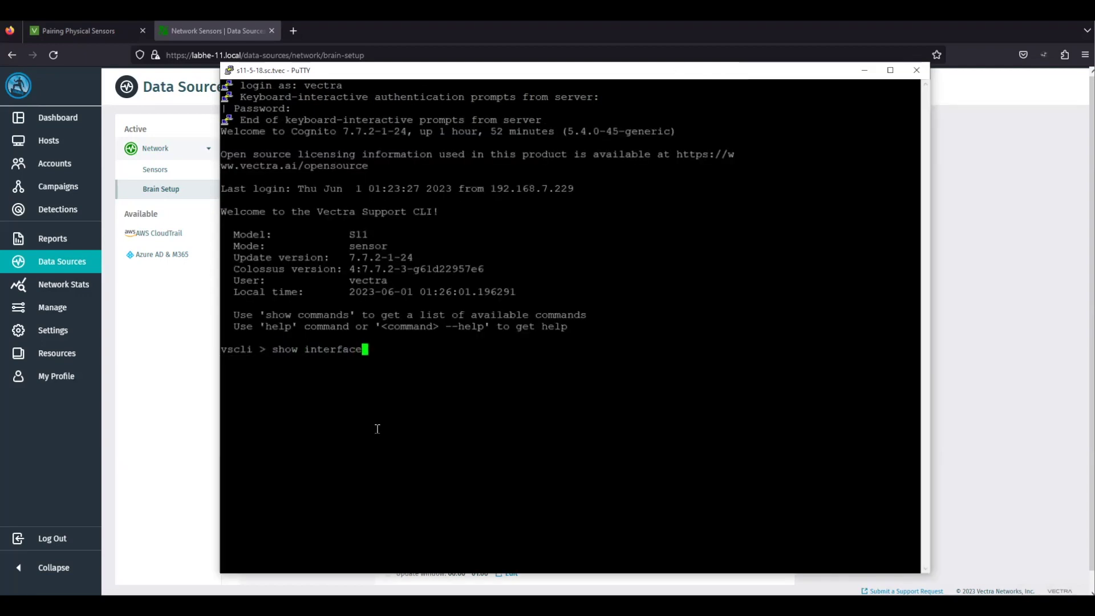
key(Return)
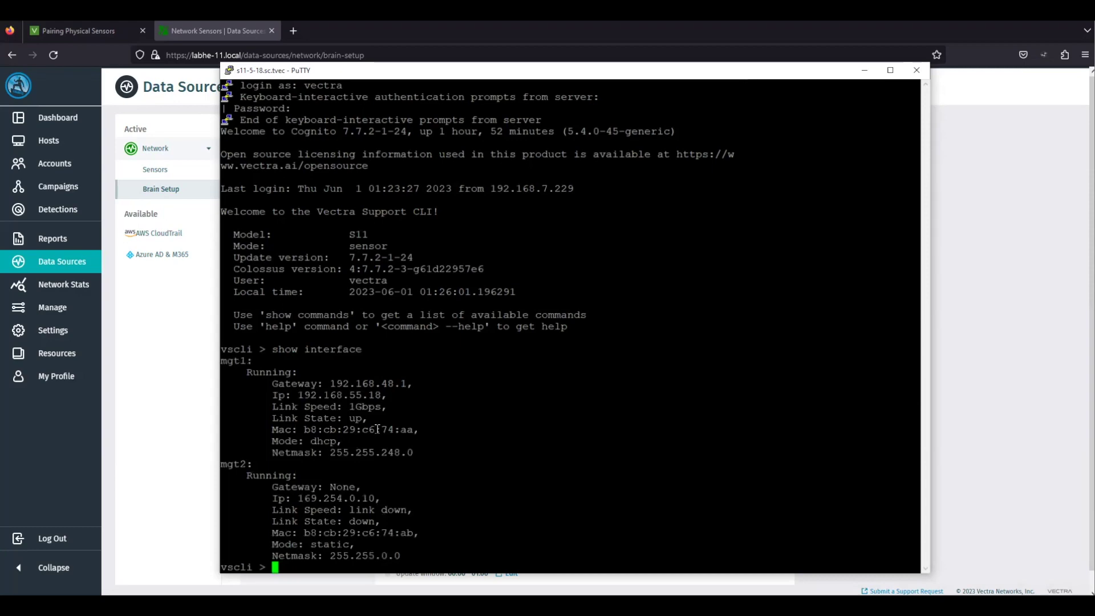
Switch to the brain's PuTTY session and run debug connectivity --help to list the command's options.
key(alt+Tab)
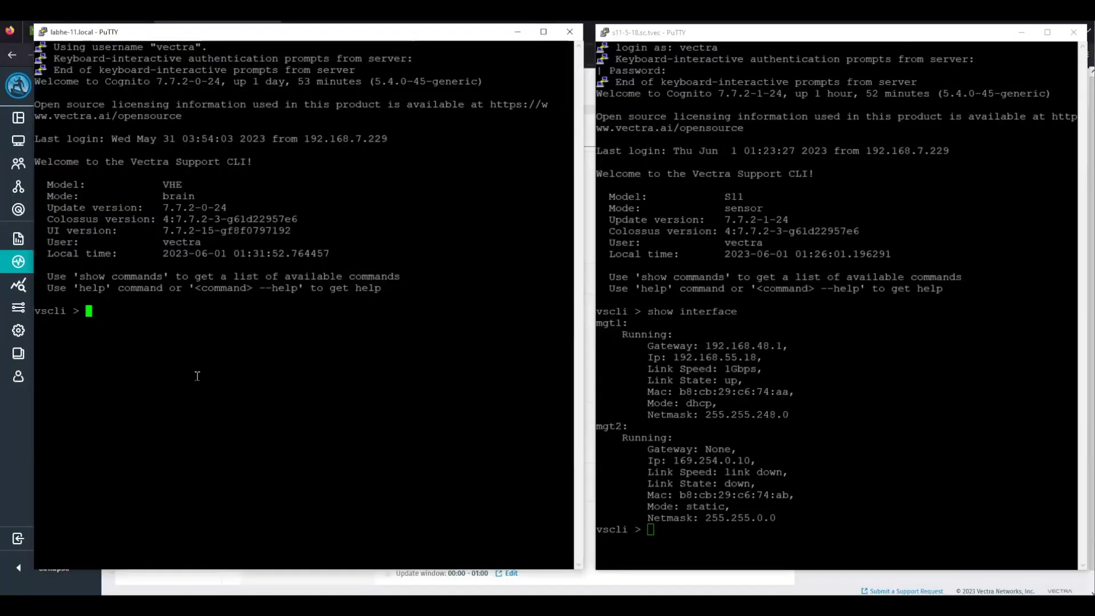
text(debug c)
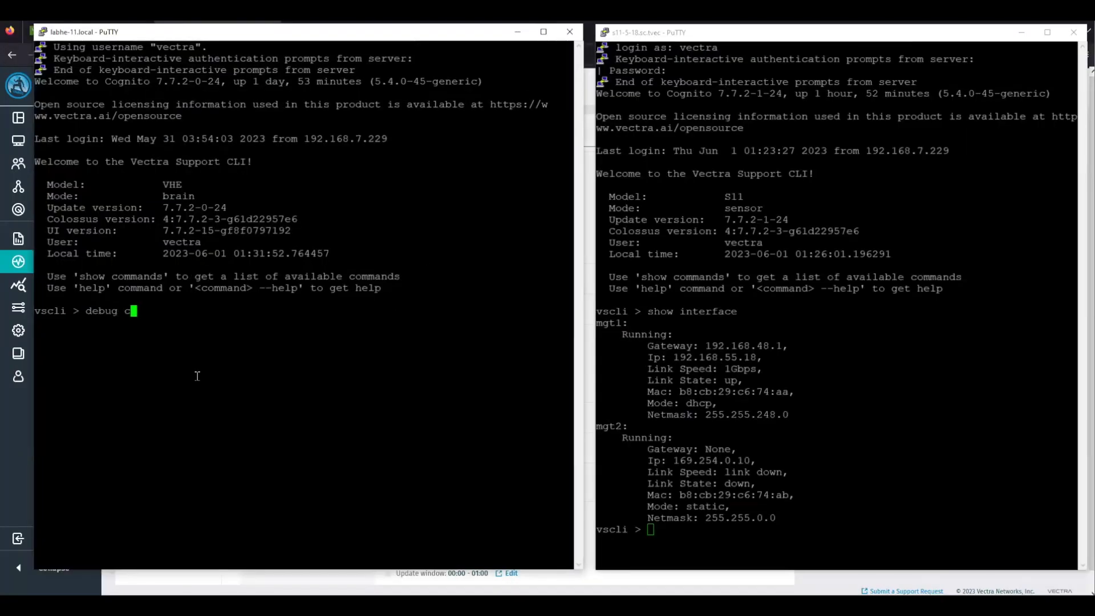
text(onnectivity --help)
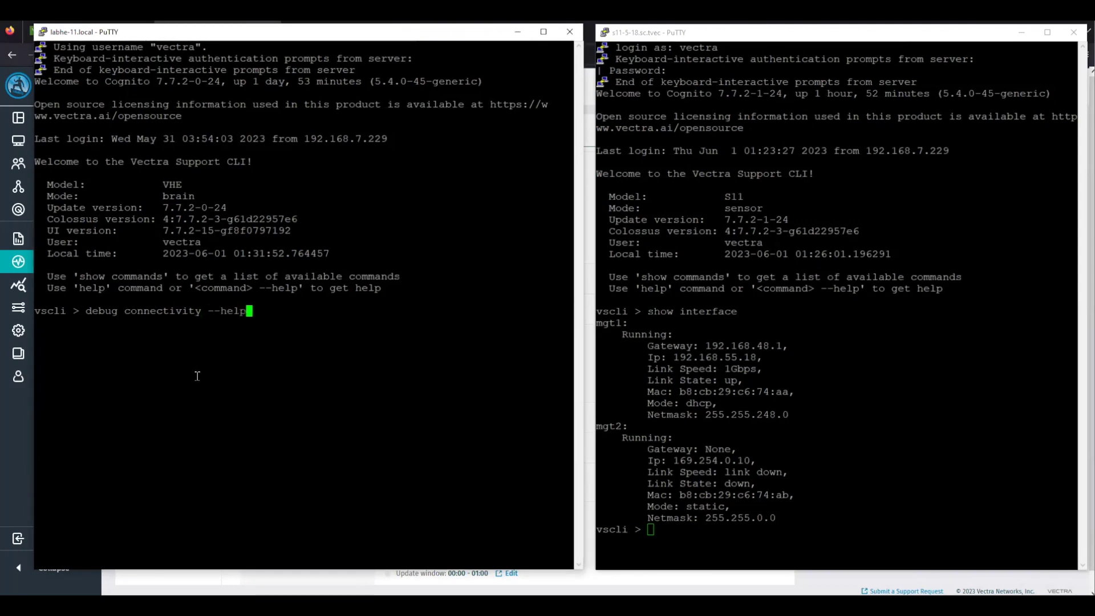
key(Return)
Test the brain's connection to the updater with debug connectivity update2.vectranetworks.com 443 --dont-bypass-proxy.
drag(85, 311, 201, 311)
right_click(200, 311)
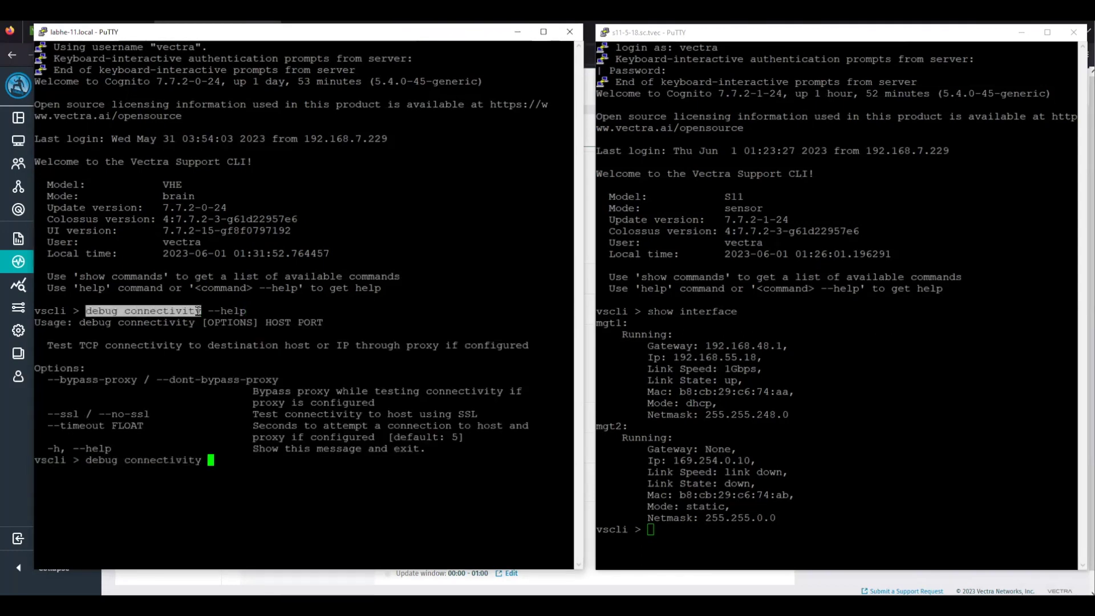
text(update2.vectranetworks.com 443)
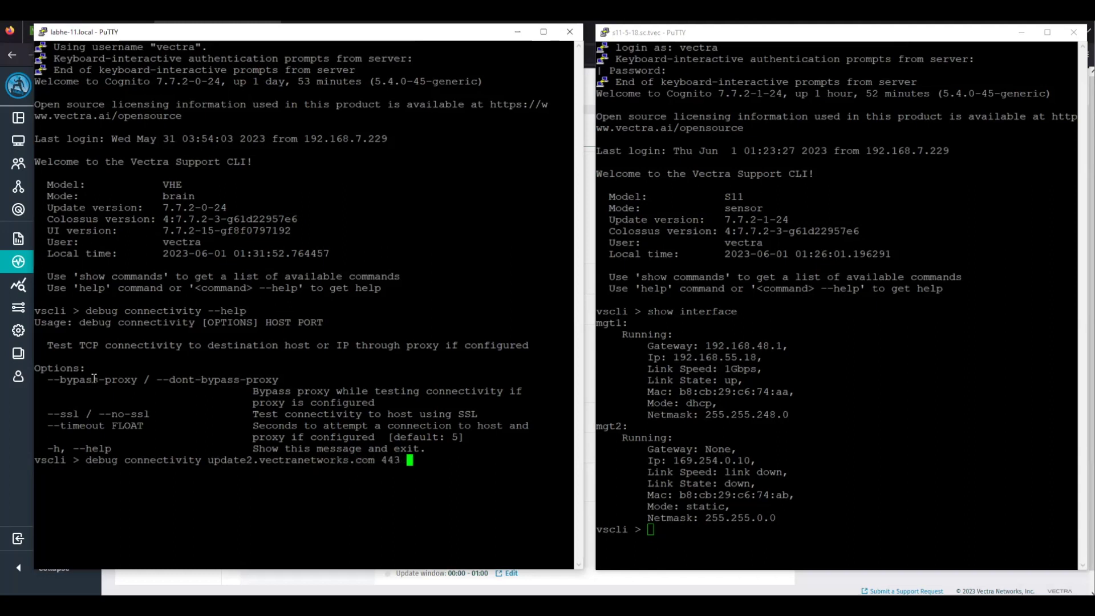
drag(156, 379, 275, 380)
right_click(275, 379)
key(Return)
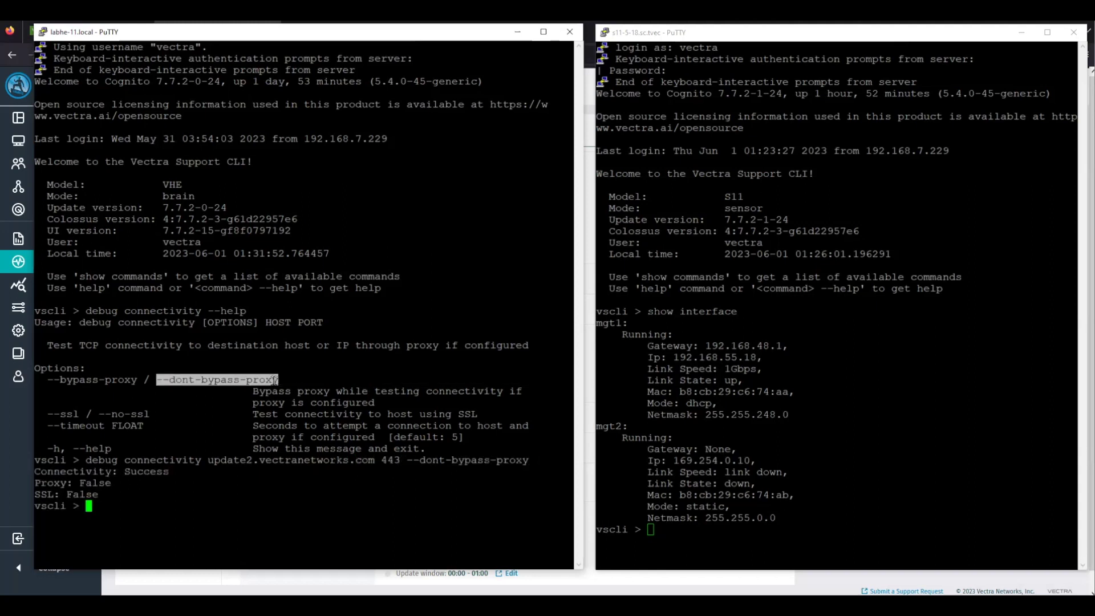
click(209, 486)
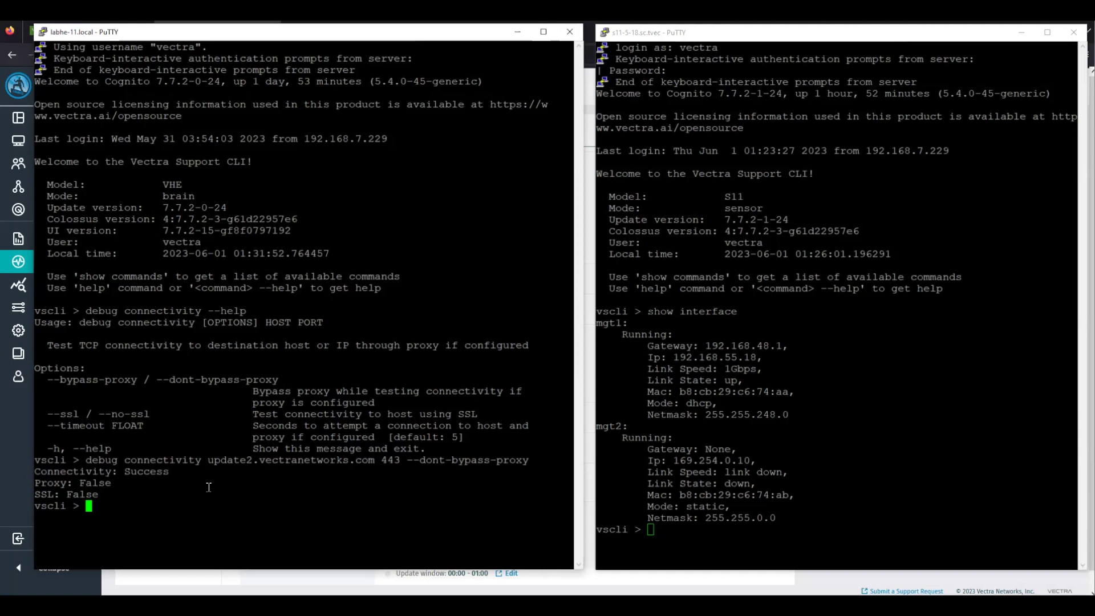
Run show interface on the brain and select its mgt1 IP address in the output.
text(show interface)
key(Return)
drag(112, 494, 199, 493)
Test the sensor's connection to the brain with debug connectivity 192.168.53.144 443, reusing the command and IP from the brain's session.
drag(85, 405, 201, 403)
click(814, 496)
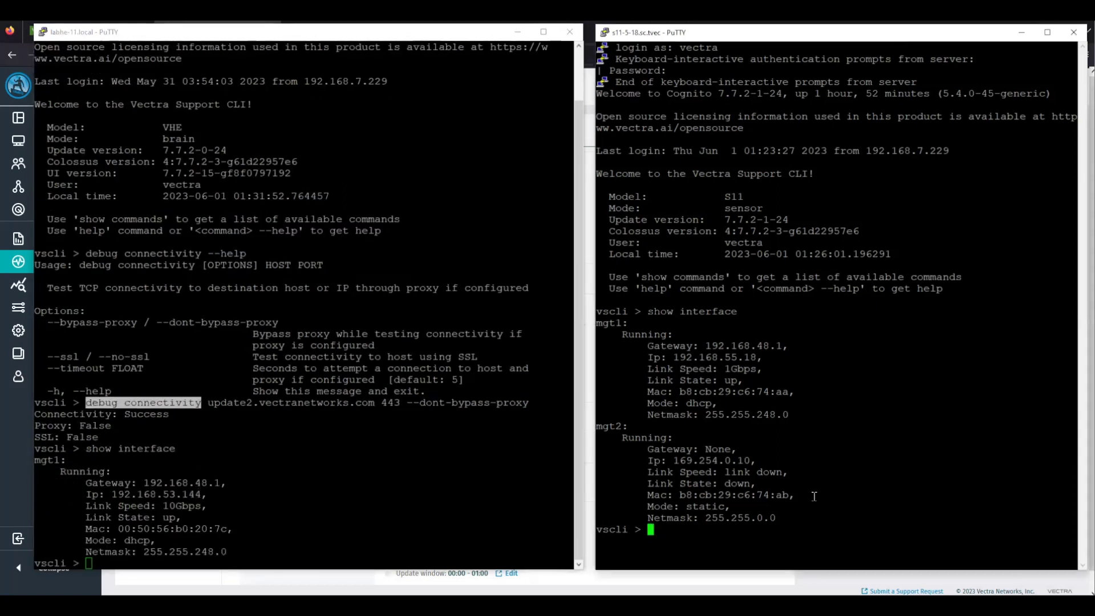
right_click(814, 496)
drag(112, 494, 201, 493)
right_click(856, 495)
text(443)
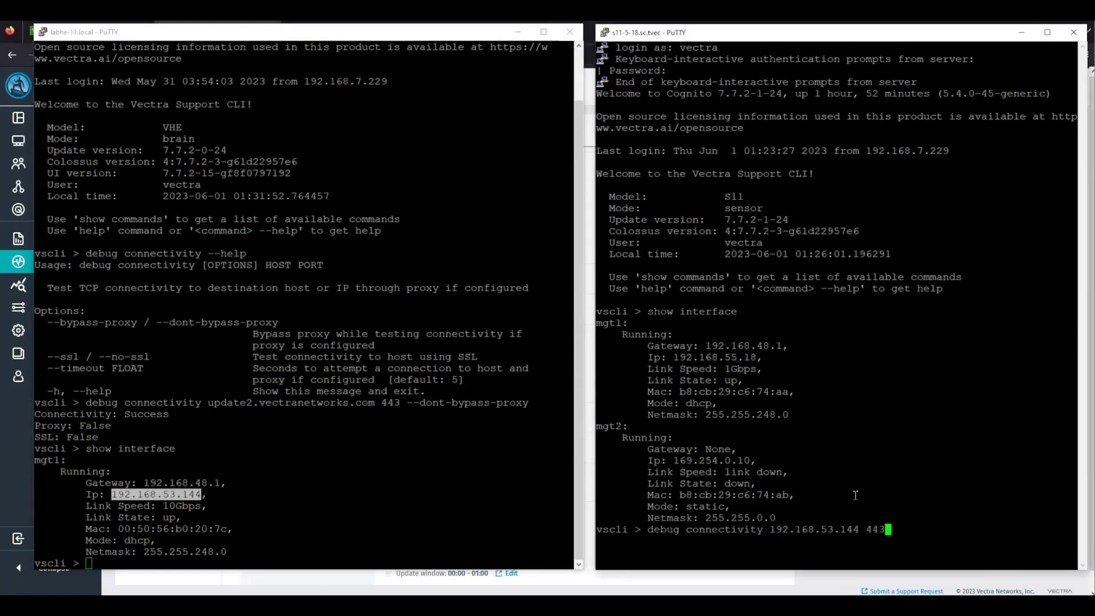
key(Return)
Rerun the sensor's connectivity test to 192.168.53.144 on port 22 and check the connectivity result.
key(Up)
key(BackSpace)
key(BackSpace)
key(BackSpace)
text(22)
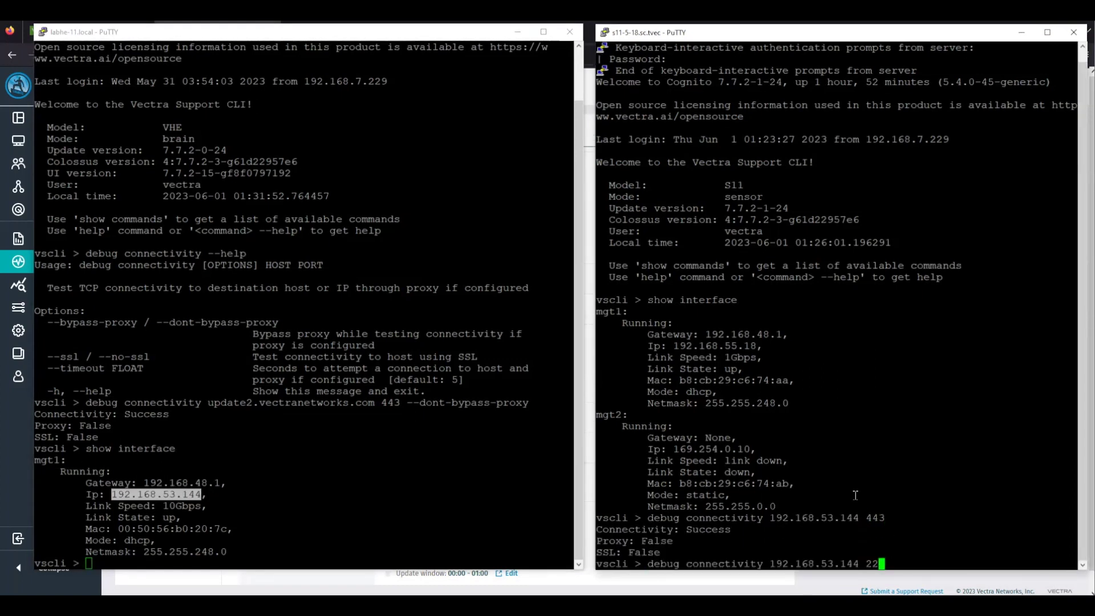
key(Return)
drag(608, 529, 731, 529)
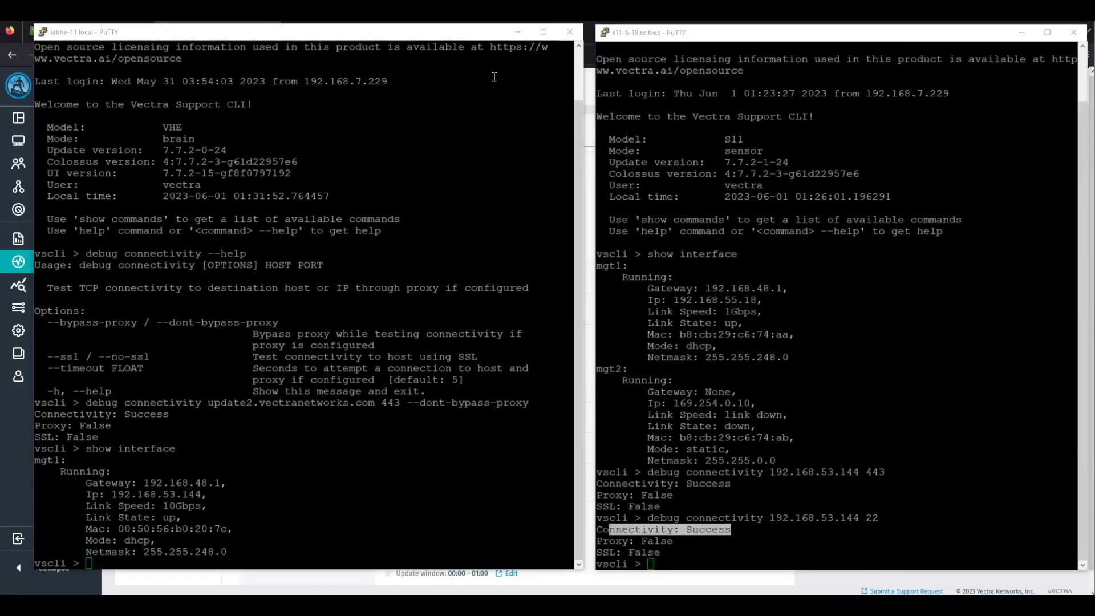
Minimize both PuTTY sessions and open the network Sensors page in the brain's web interface.
click(518, 32)
click(1021, 33)
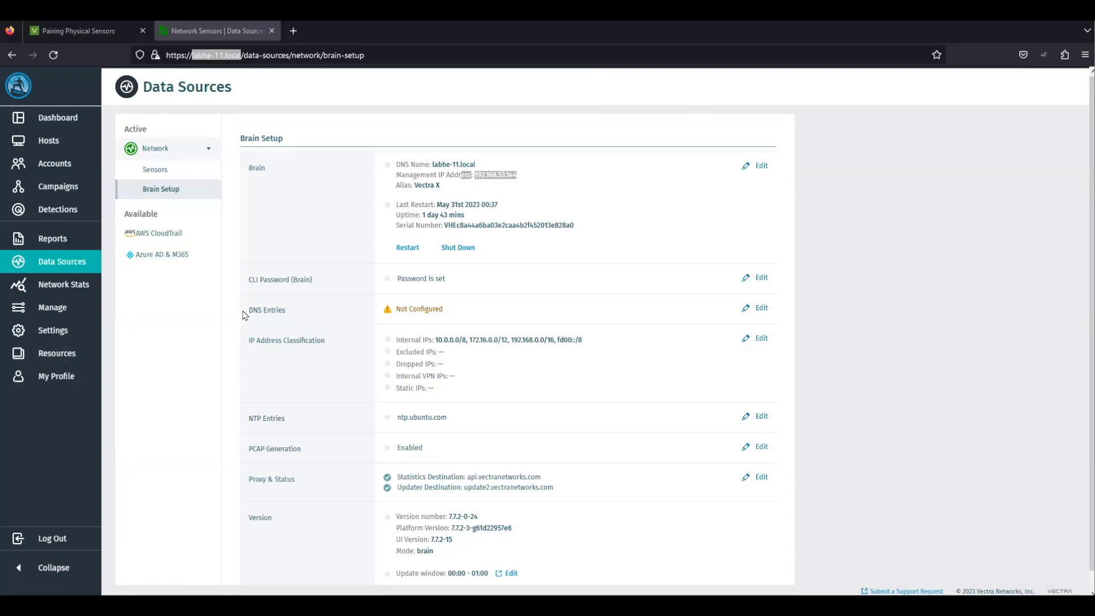
click(155, 170)
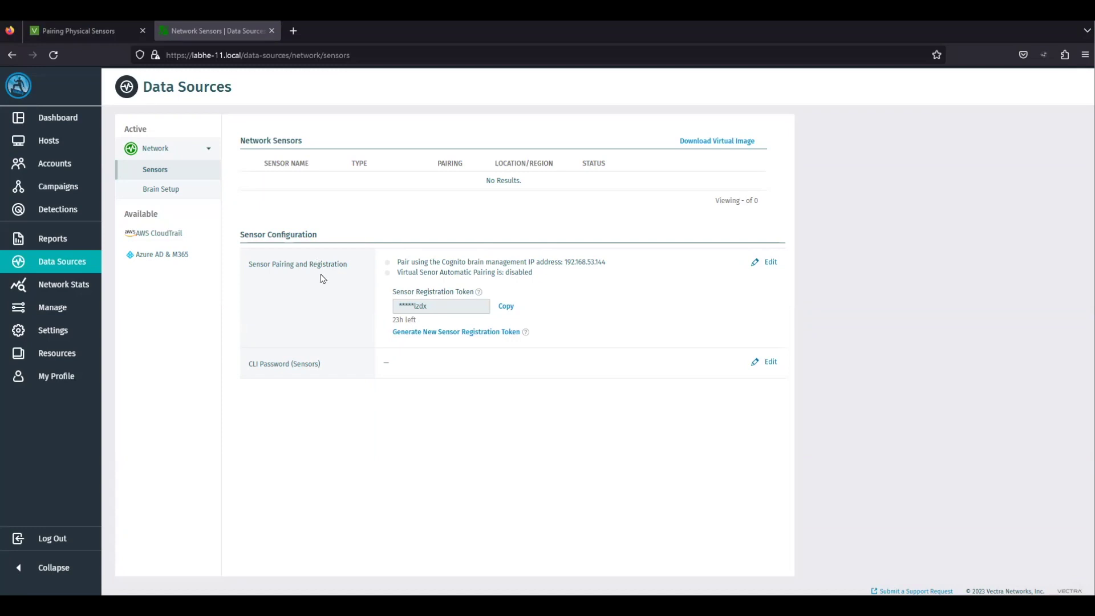
Reopen the network Sensors page under Data Sources, generate a new sensor registration token, and check its remaining validity.
click(54, 261)
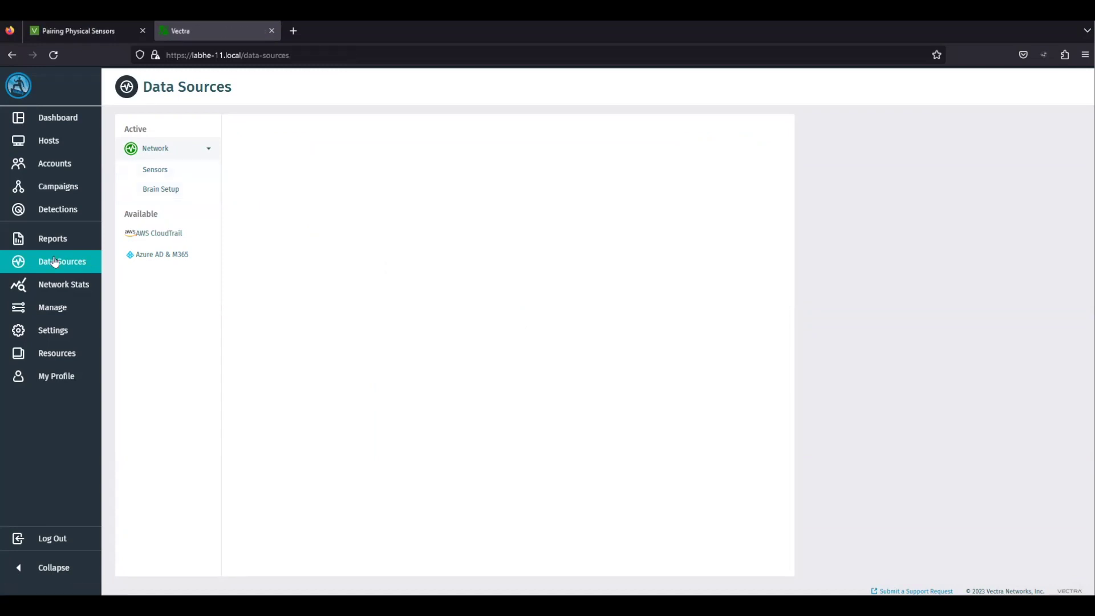
click(155, 171)
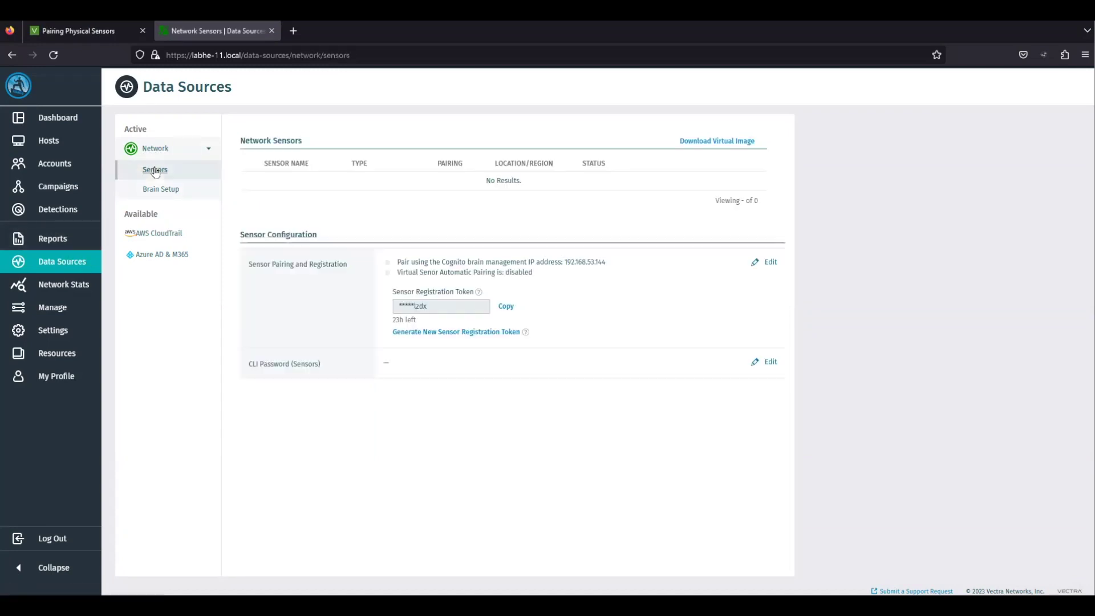
click(447, 335)
drag(431, 326, 393, 319)
Switch to the sensor's PuTTY session and run set registration-token with the newly generated sensor registration token.
click(377, 606)
click(338, 574)
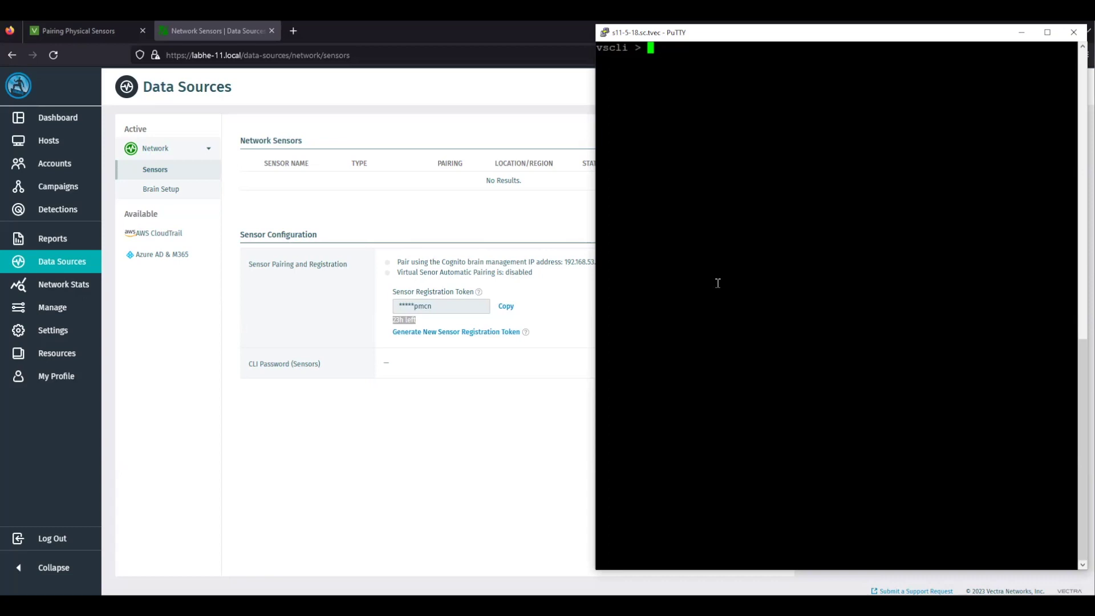
text(set registration-)
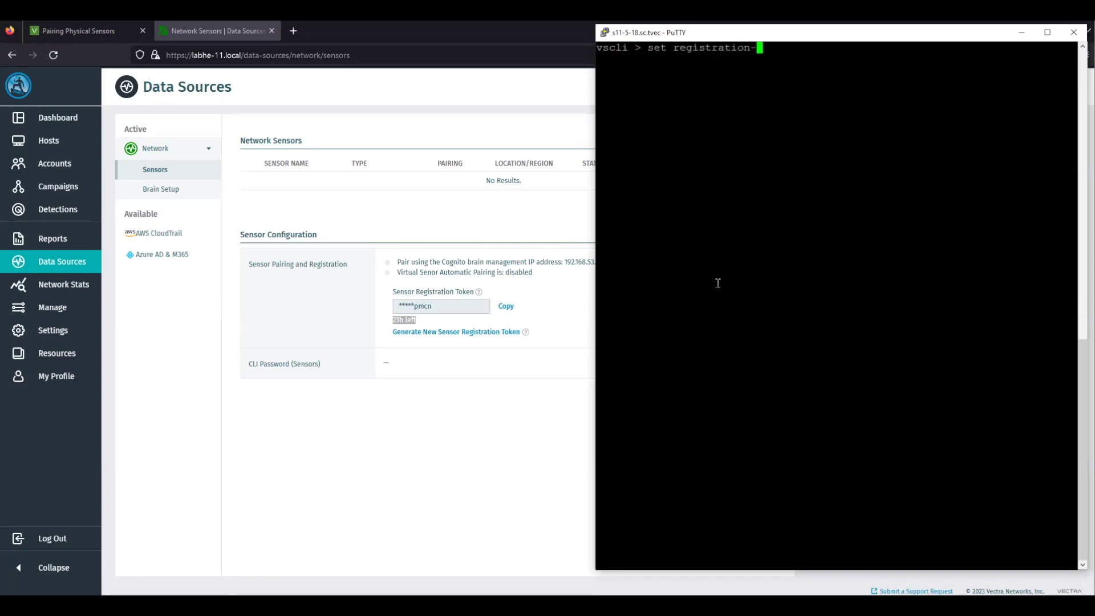
text(token)
right_click(717, 282)
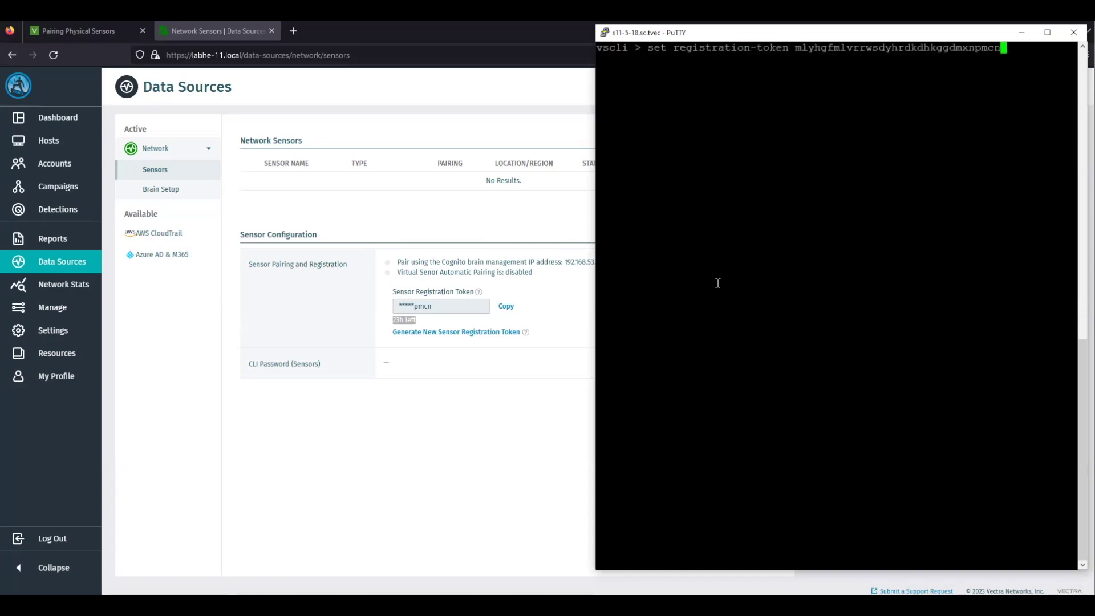
key(Return)
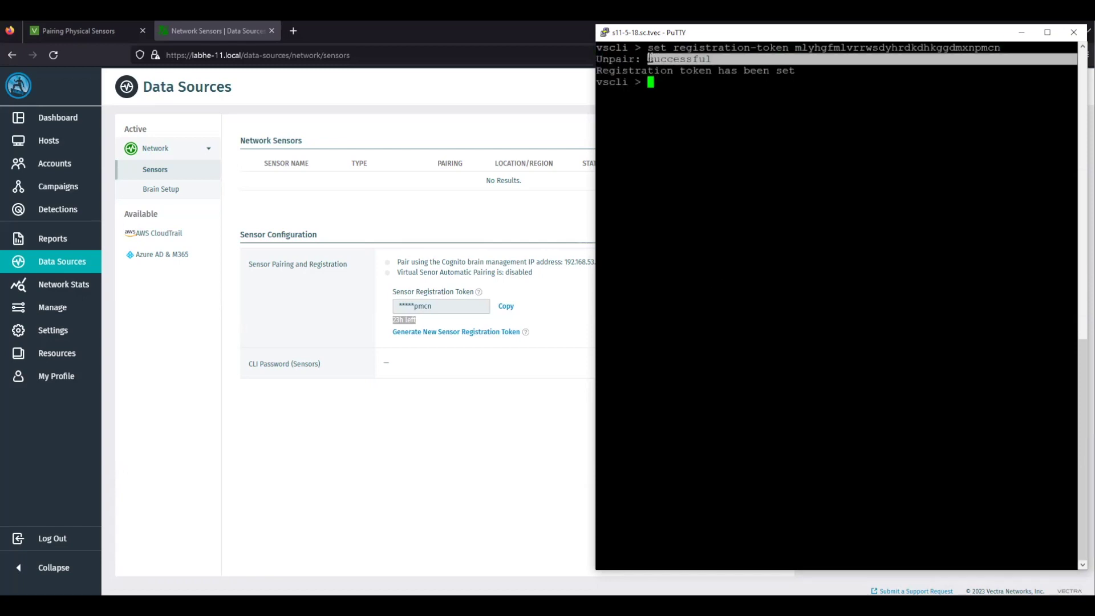
Copy the brain management IP address from the web interface and run set brain 192.168.53.144 in the sensor's PuTTY session.
click(577, 259)
drag(563, 262, 604, 265)
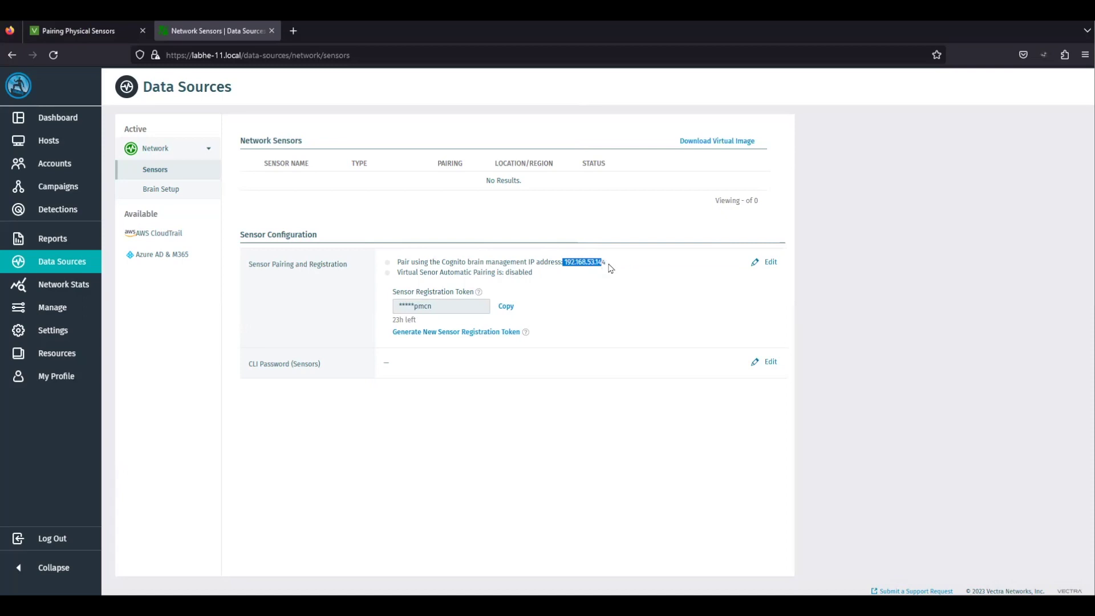
key(alt+Tab)
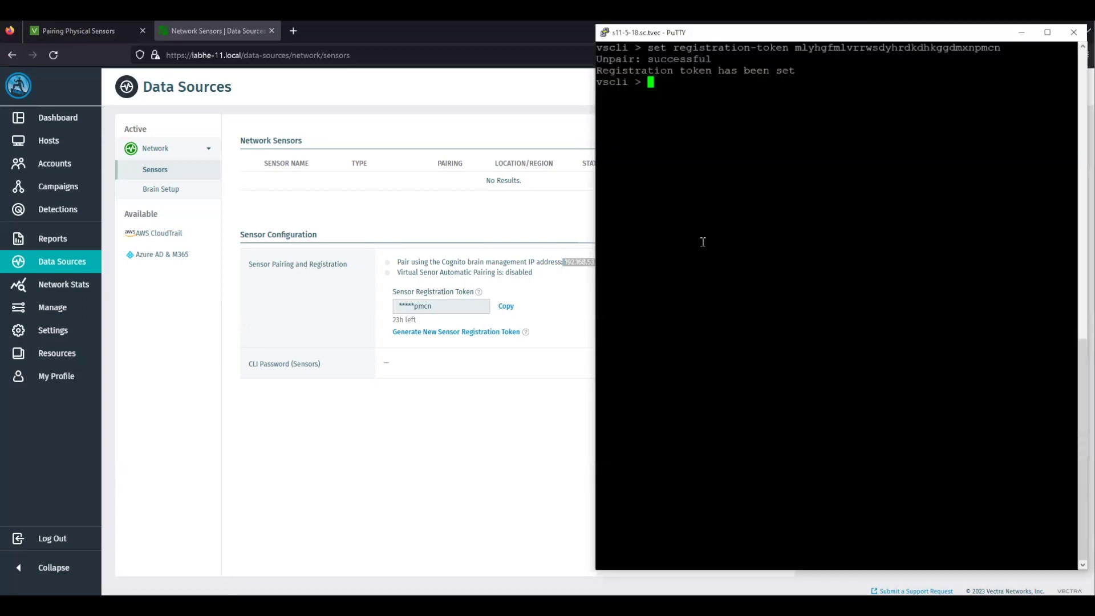
text(set brain)
right_click(702, 242)
key(Return)
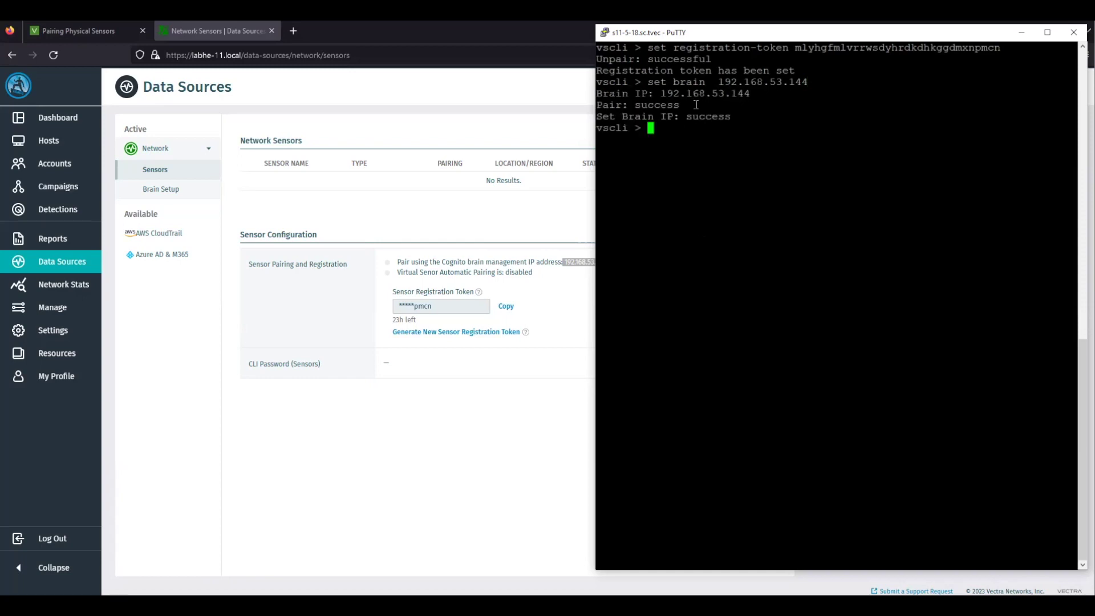
double_click(676, 104)
Run show brain in the sensor's CLI to verify the configured brain IP.
click(675, 132)
text(show brain)
key(Return)
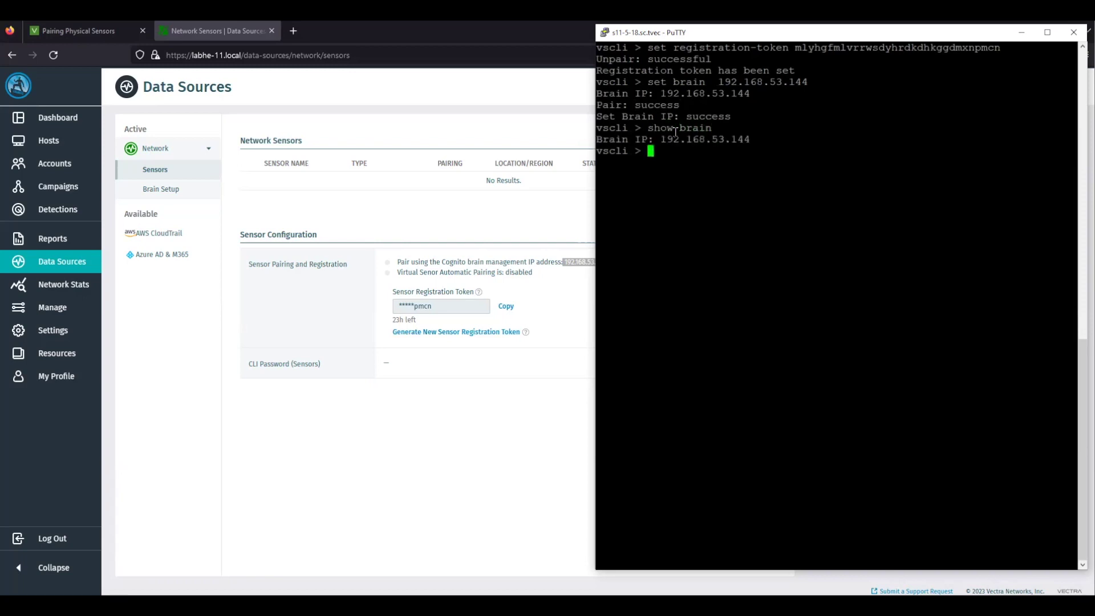
Switch to the brain's web interface, refresh the network Sensors page, and pair the available S11 sensor, confirming the pairing.
click(379, 87)
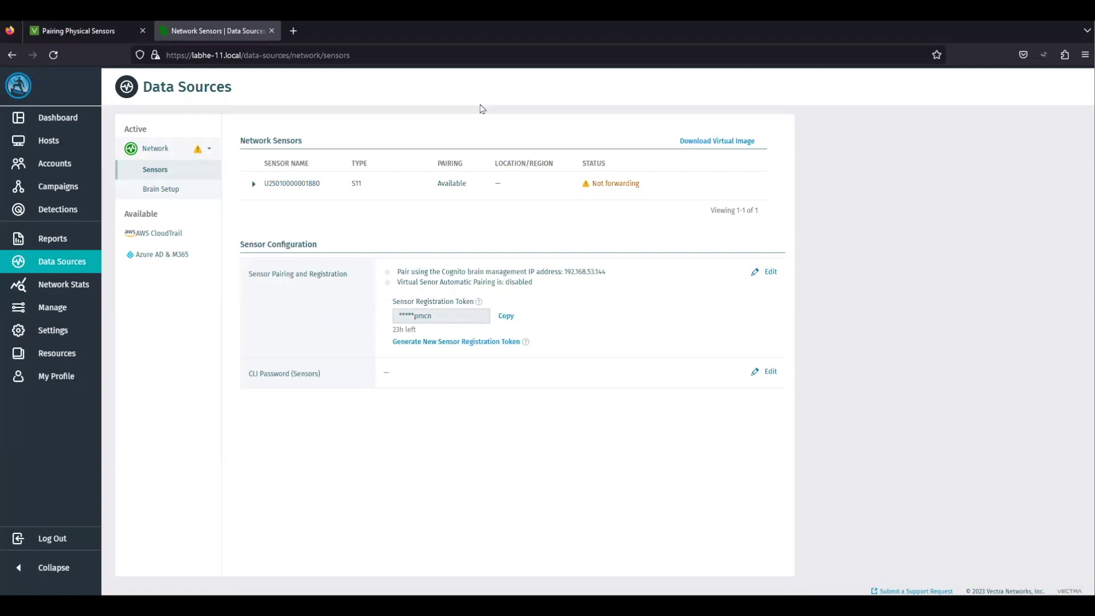
key(F5)
click(749, 184)
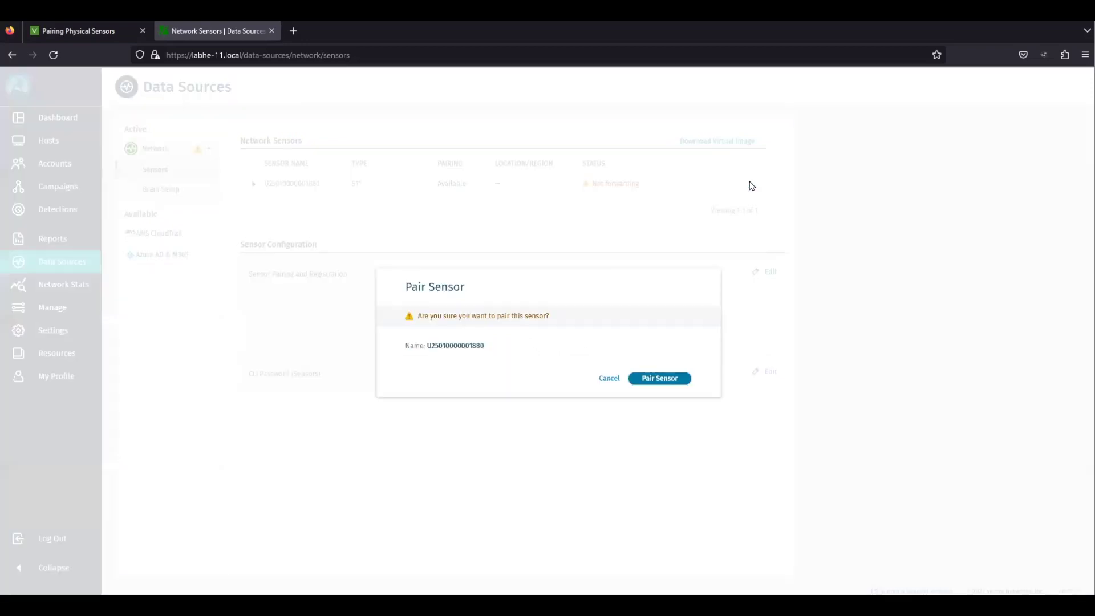
click(660, 380)
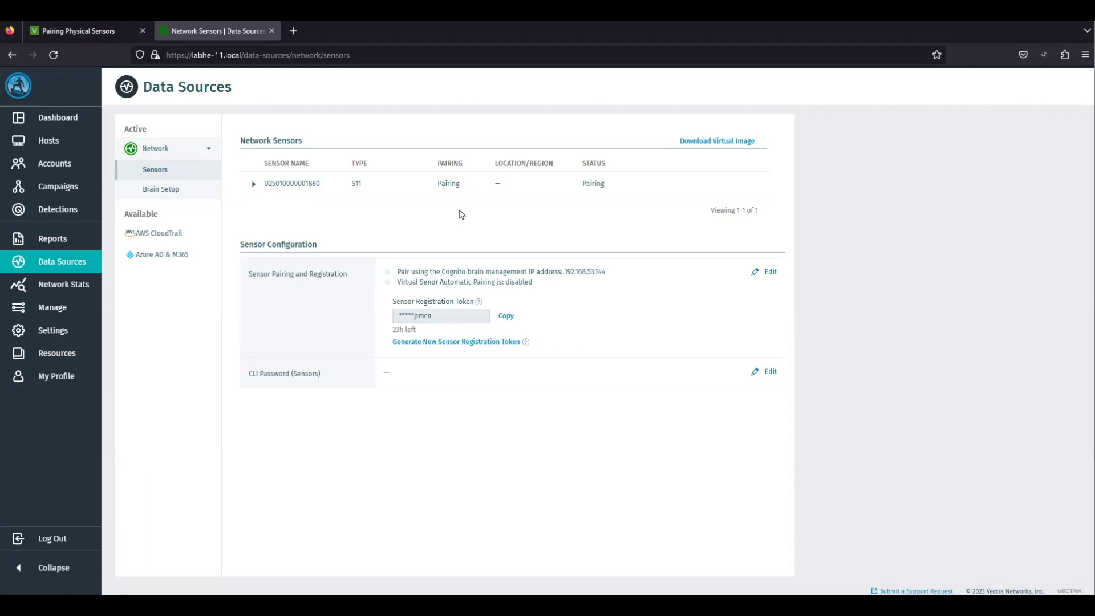
Expand the S11 sensor's details, review them along with the pairing notification, and collapse the details again.
click(254, 183)
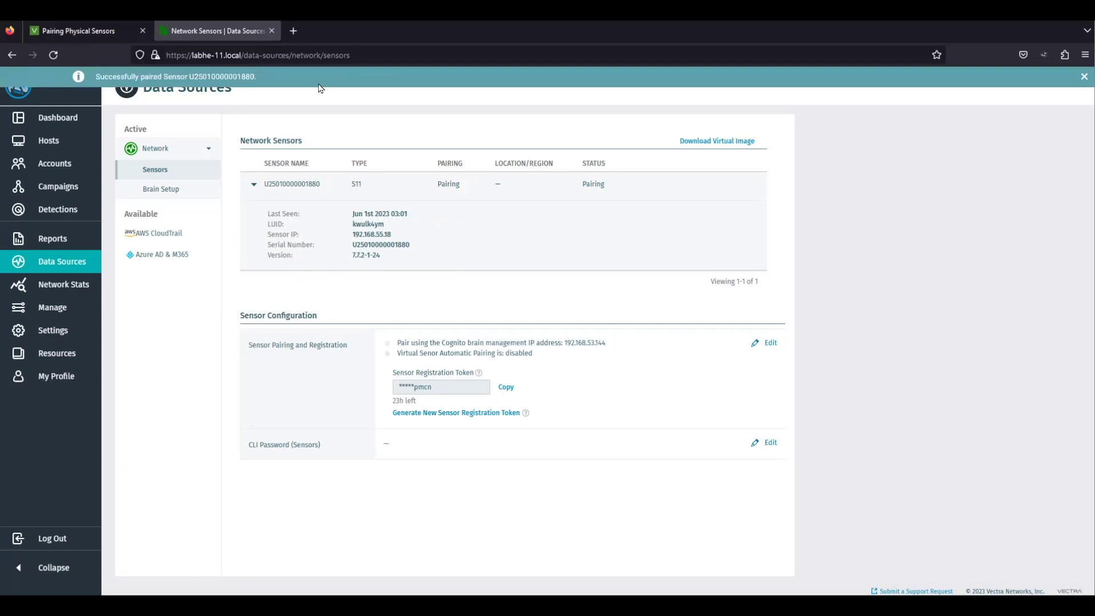
drag(269, 74, 92, 70)
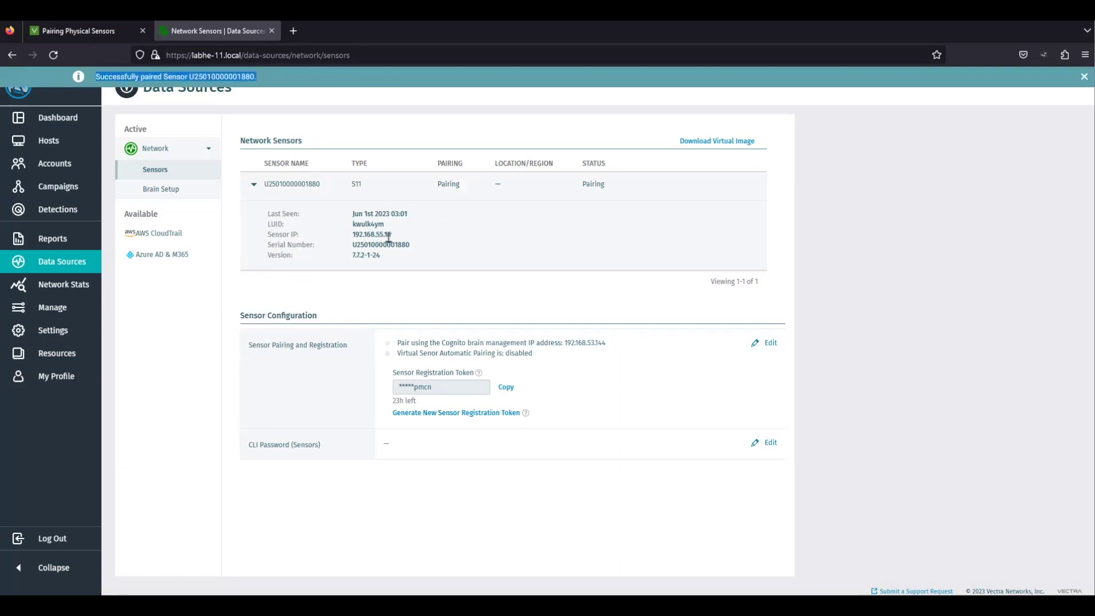
click(452, 290)
click(261, 190)
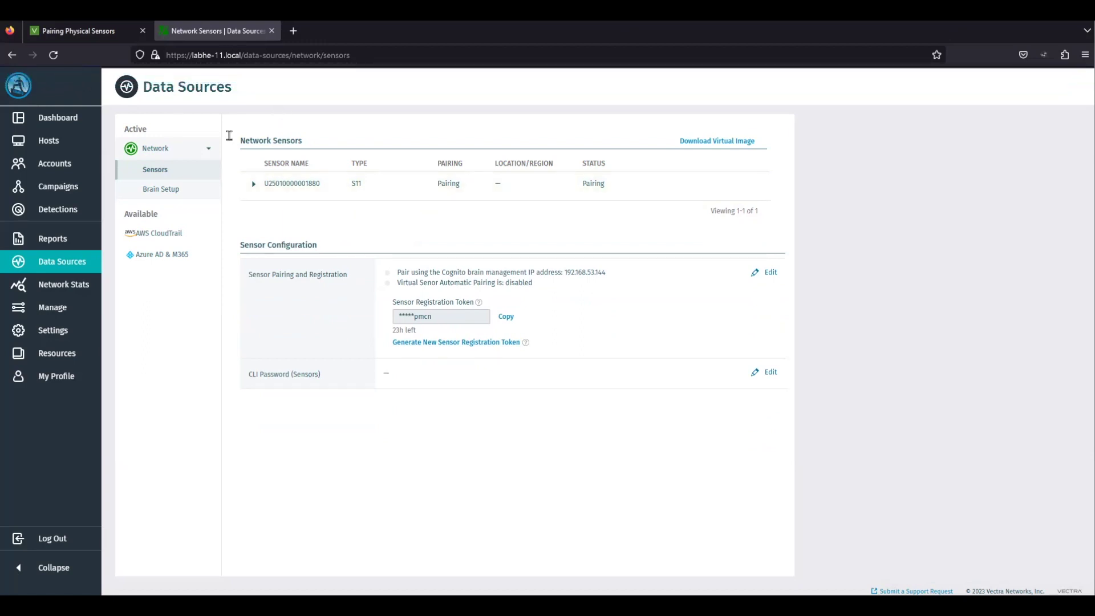
Reload the network Sensors page, check the S11 sensor's pairing status and last-seen time, and expand its details.
click(53, 54)
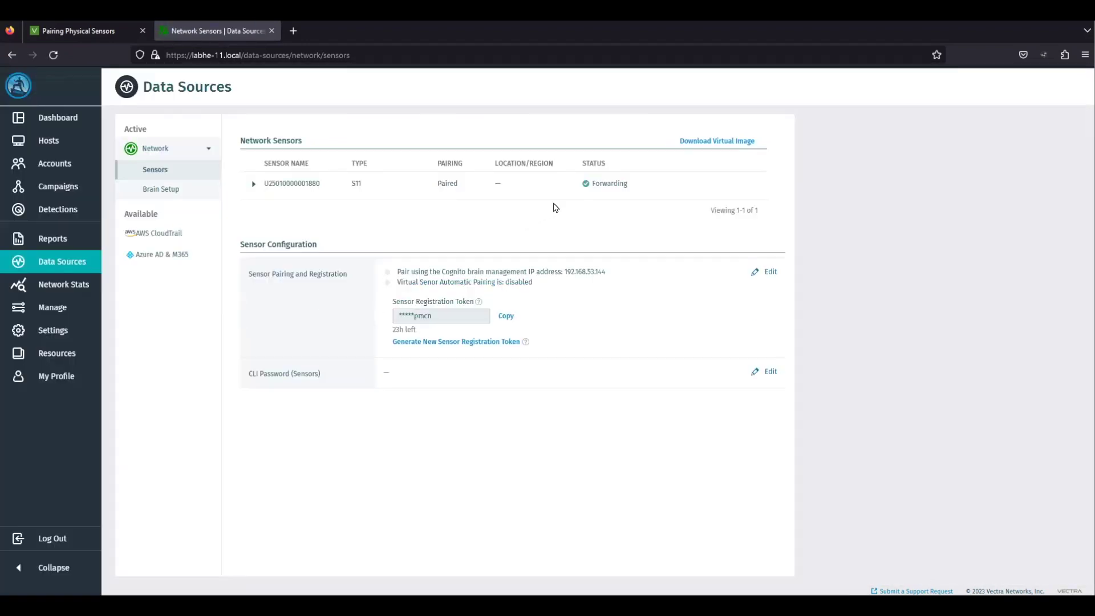
mouse_move(627, 186)
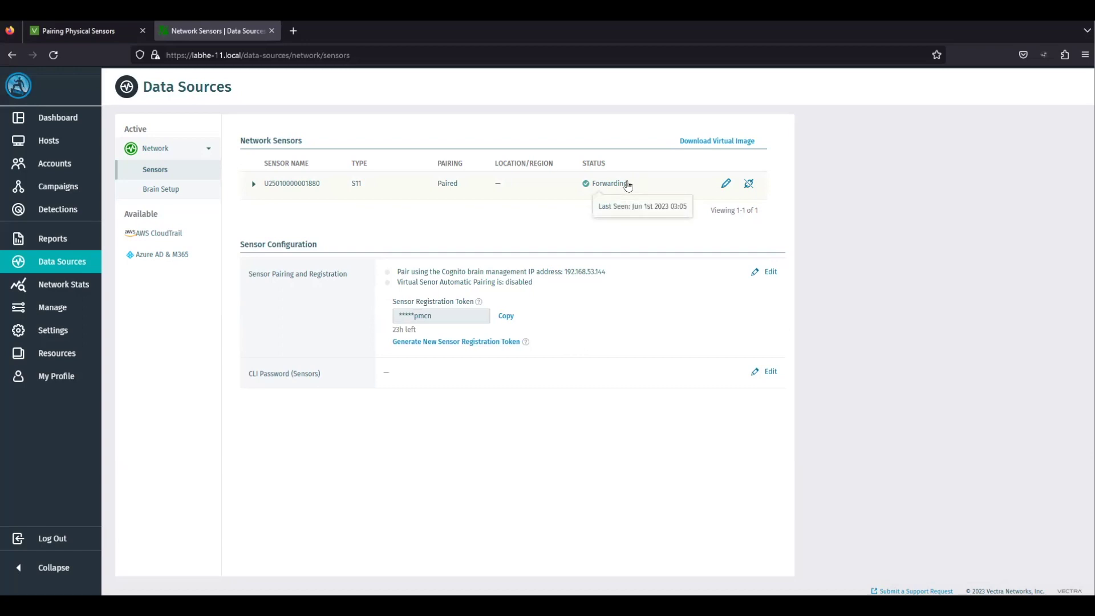
click(253, 183)
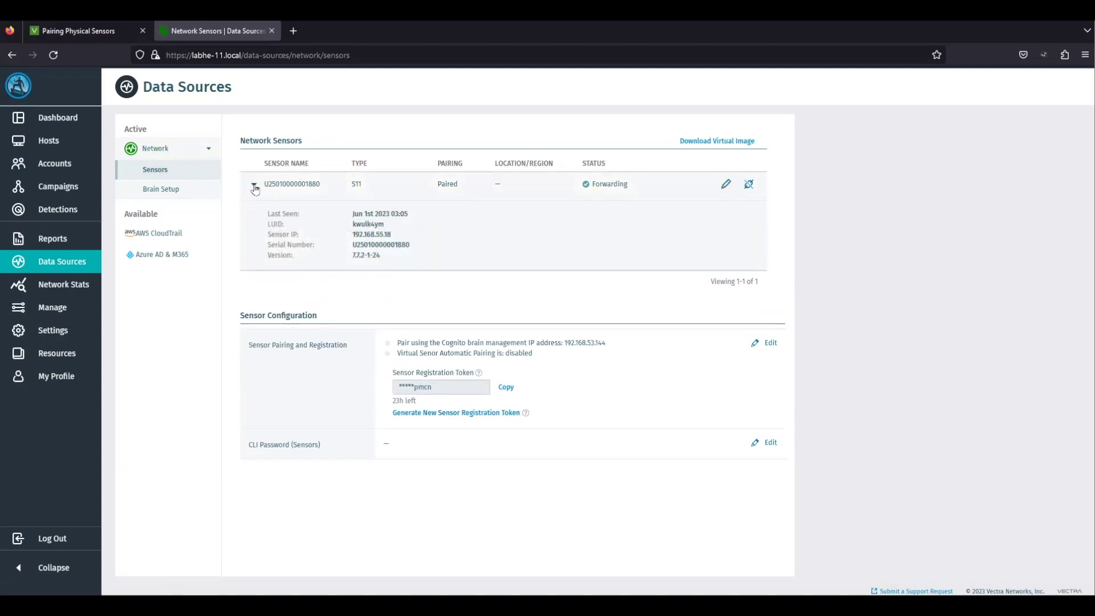
Open the Ingested Traffic network statistics, check the paired sensor's last connection, and expand it to inspect its interfaces.
click(65, 287)
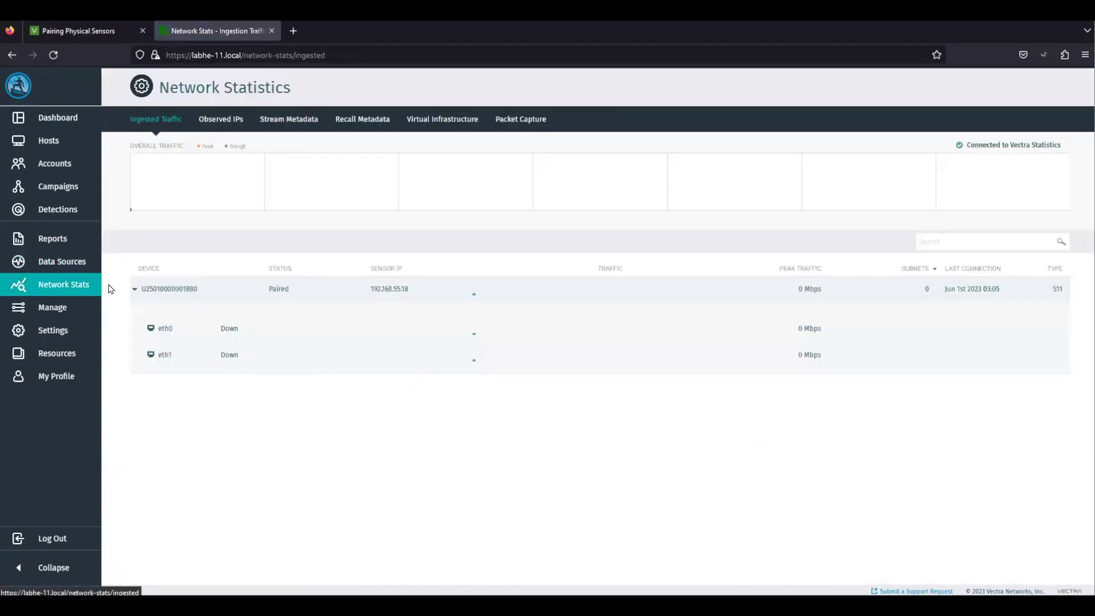
drag(1027, 288, 955, 289)
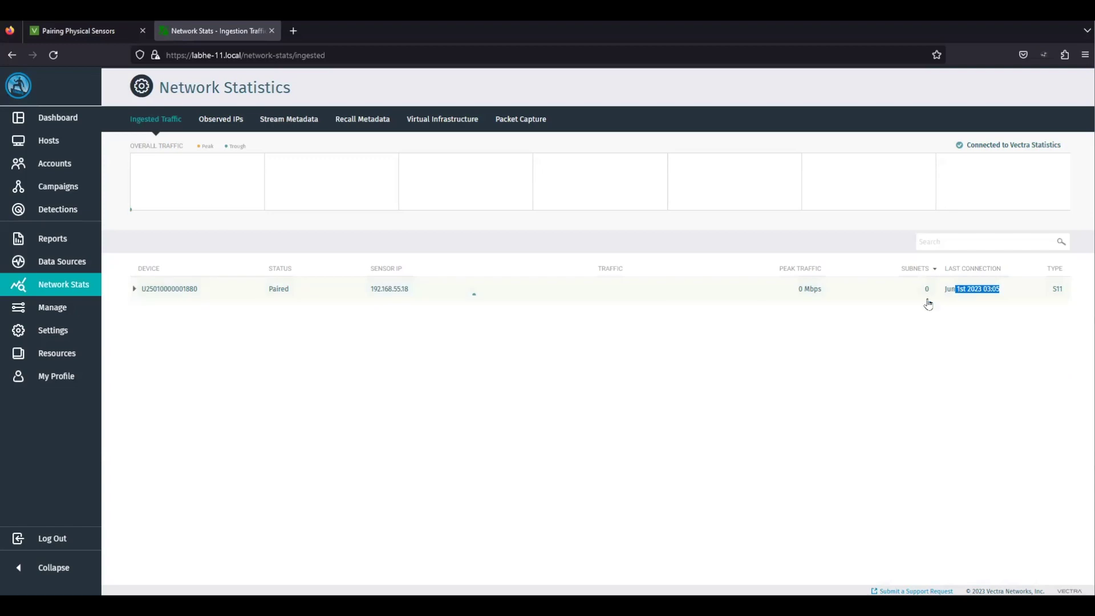
click(134, 289)
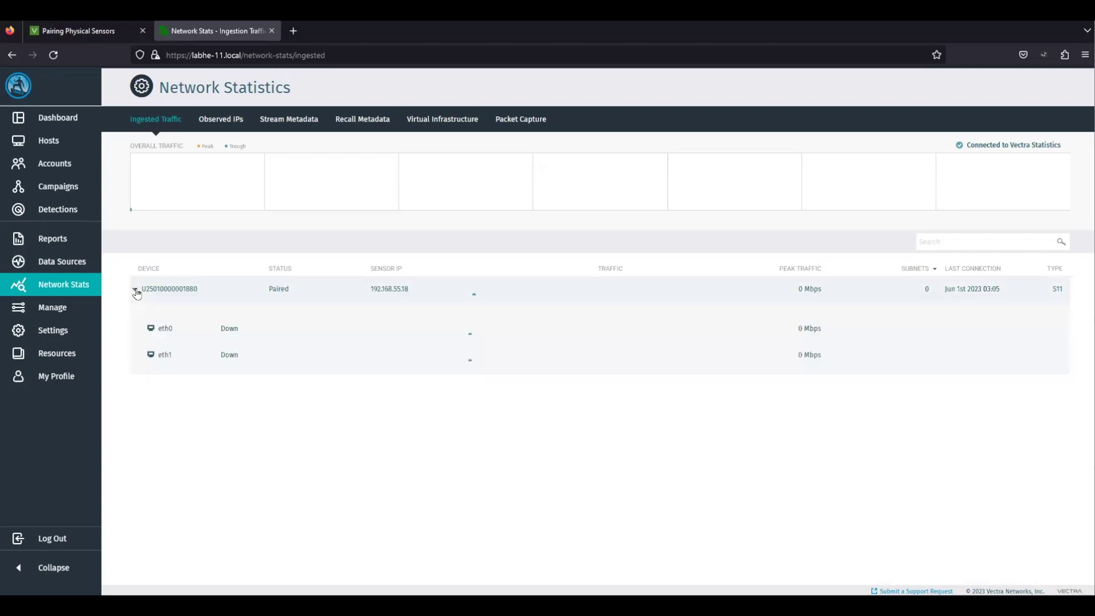